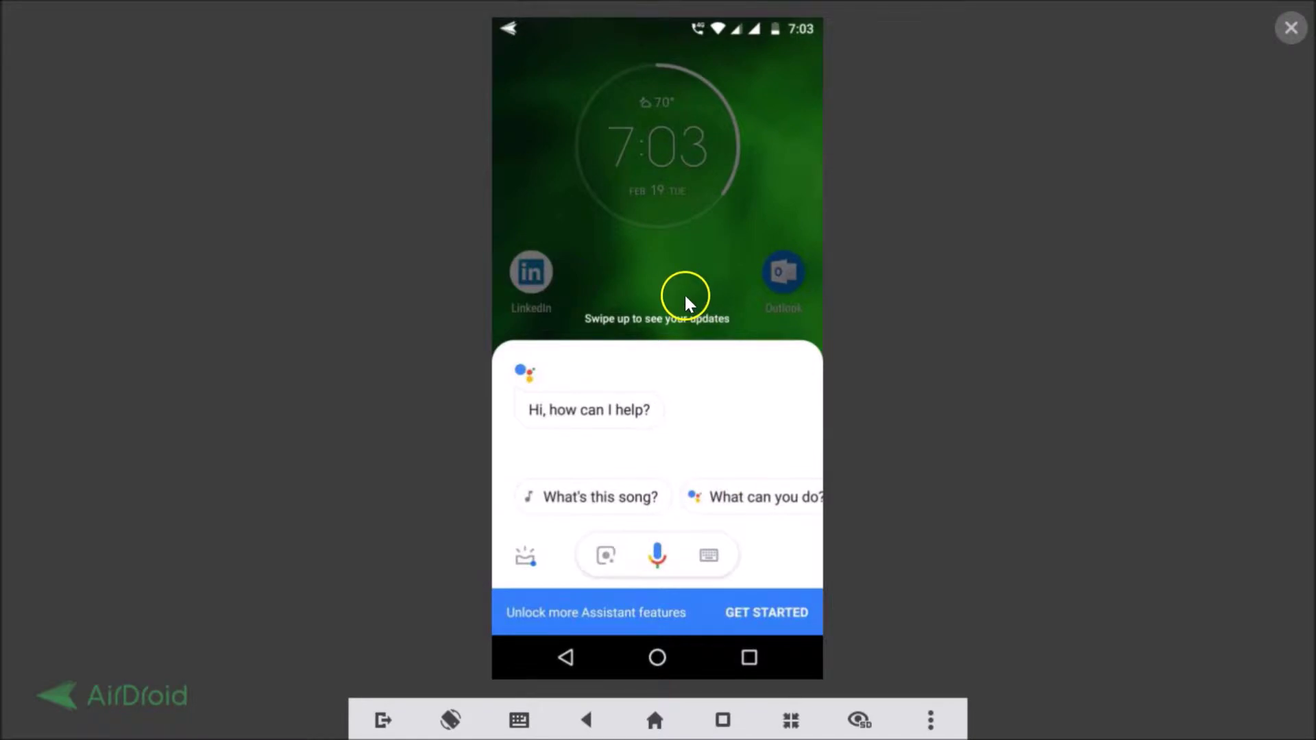
Dismiss the Google Assistant panel and show the full app drawer.
click(564, 666)
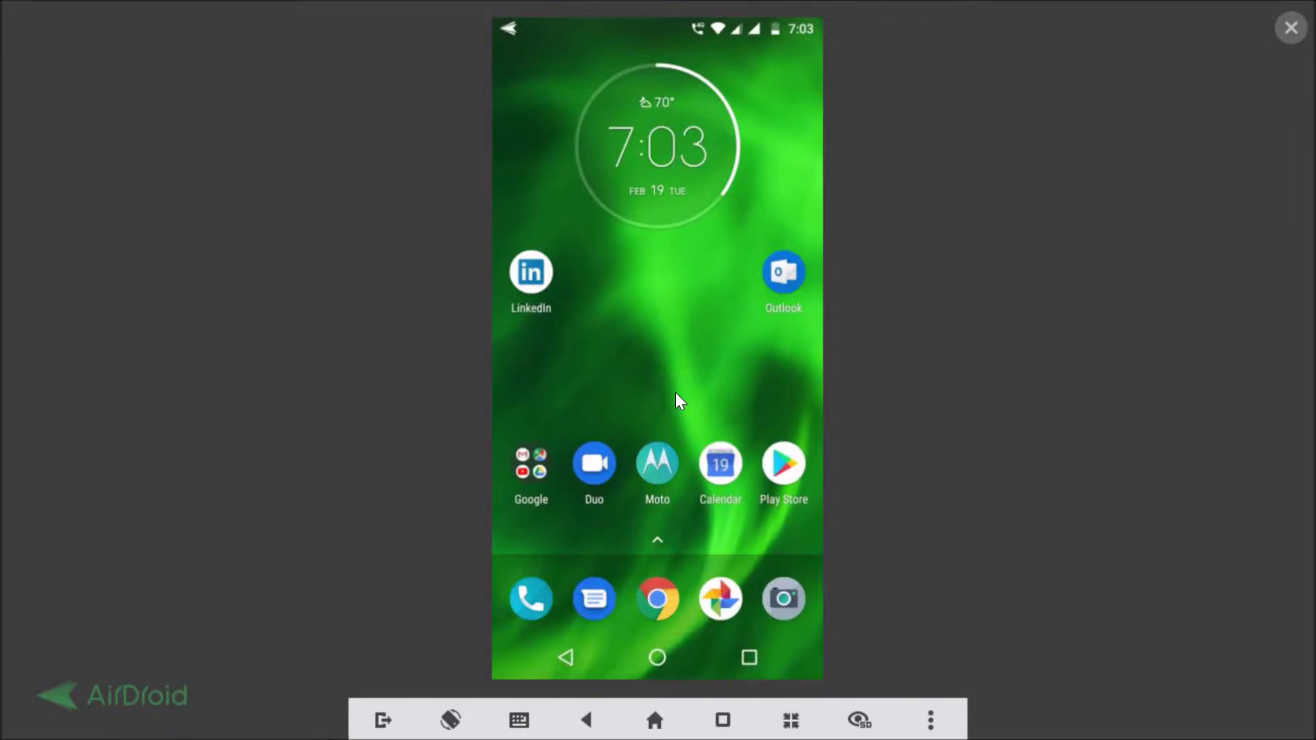
click(672, 522)
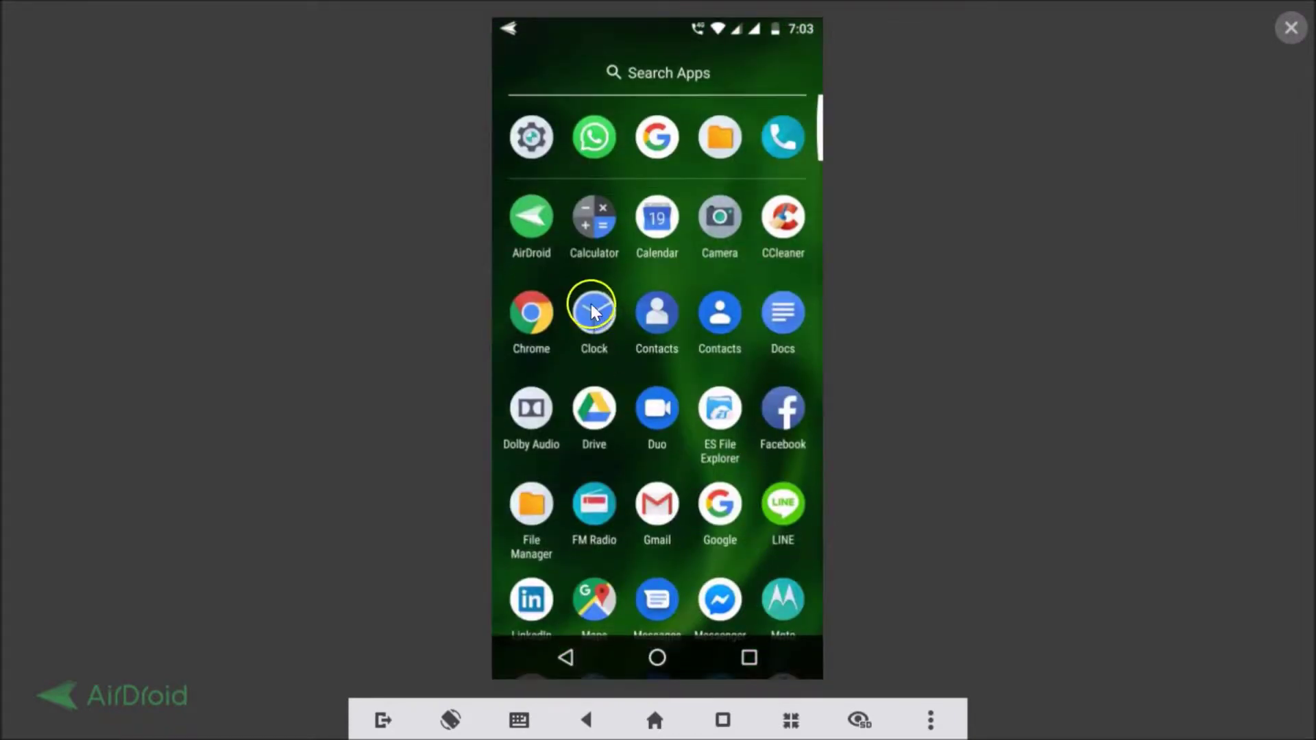
Check Settings > System > About phone shows Android 8.0.0, then return to the main Settings list.
click(534, 150)
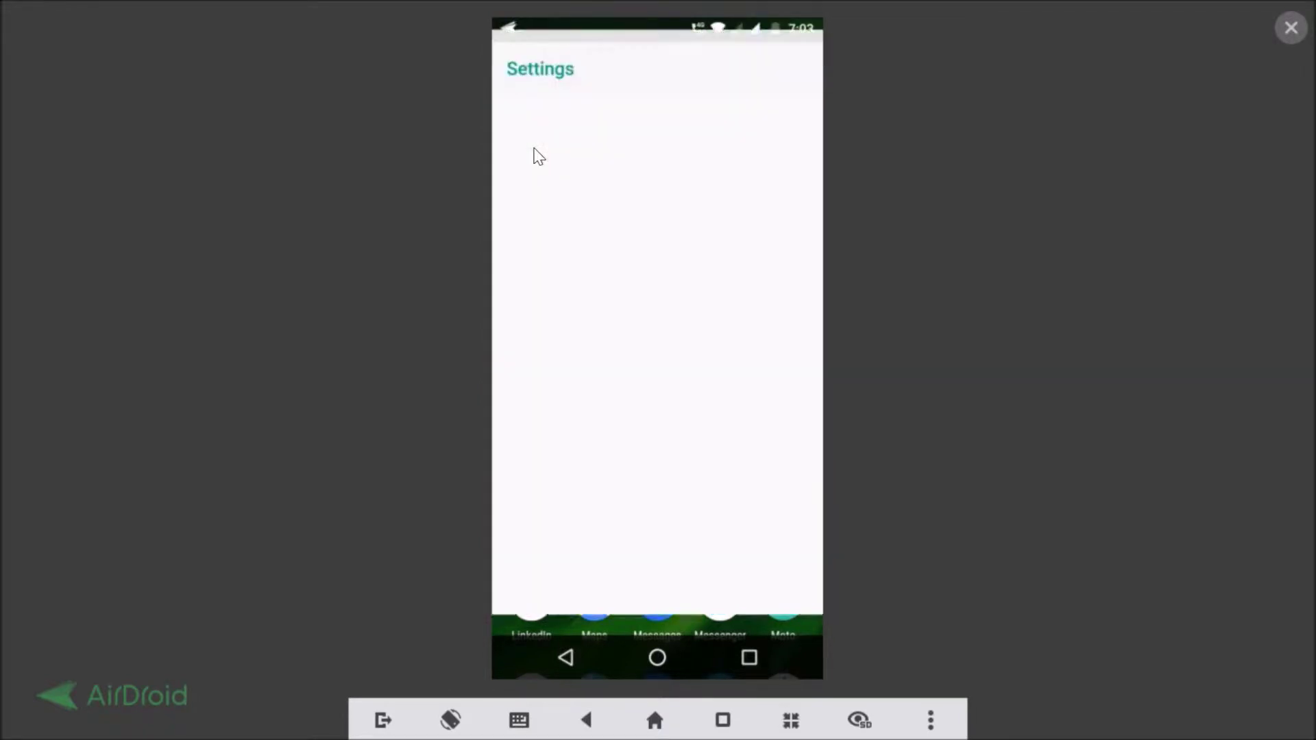
scroll(679, 470, down, 5)
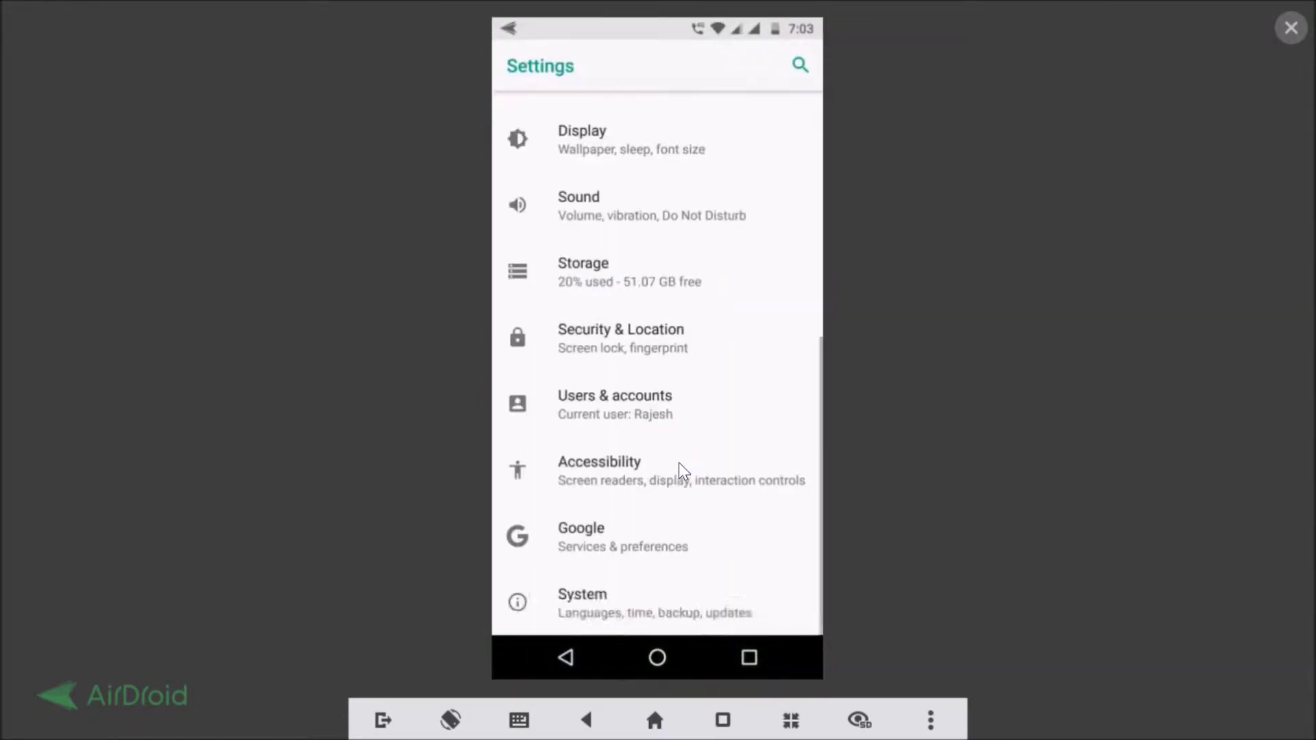
click(599, 602)
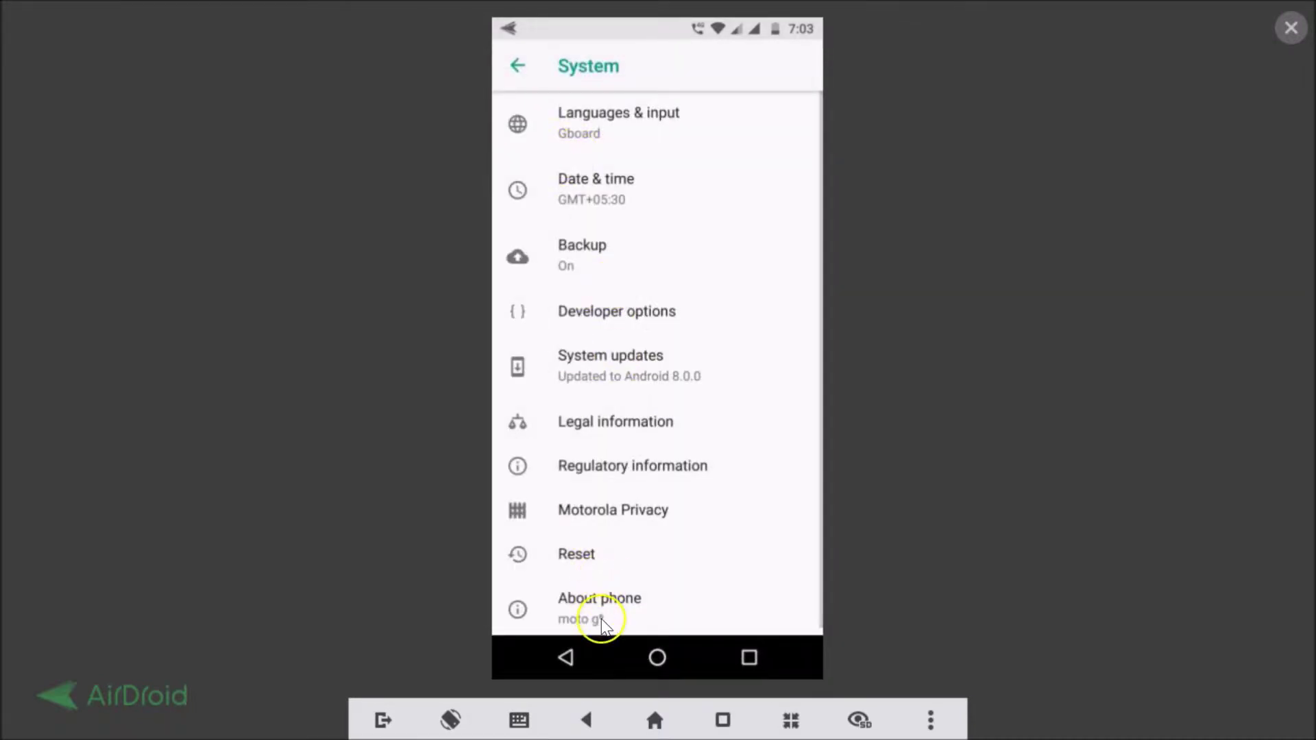
click(602, 623)
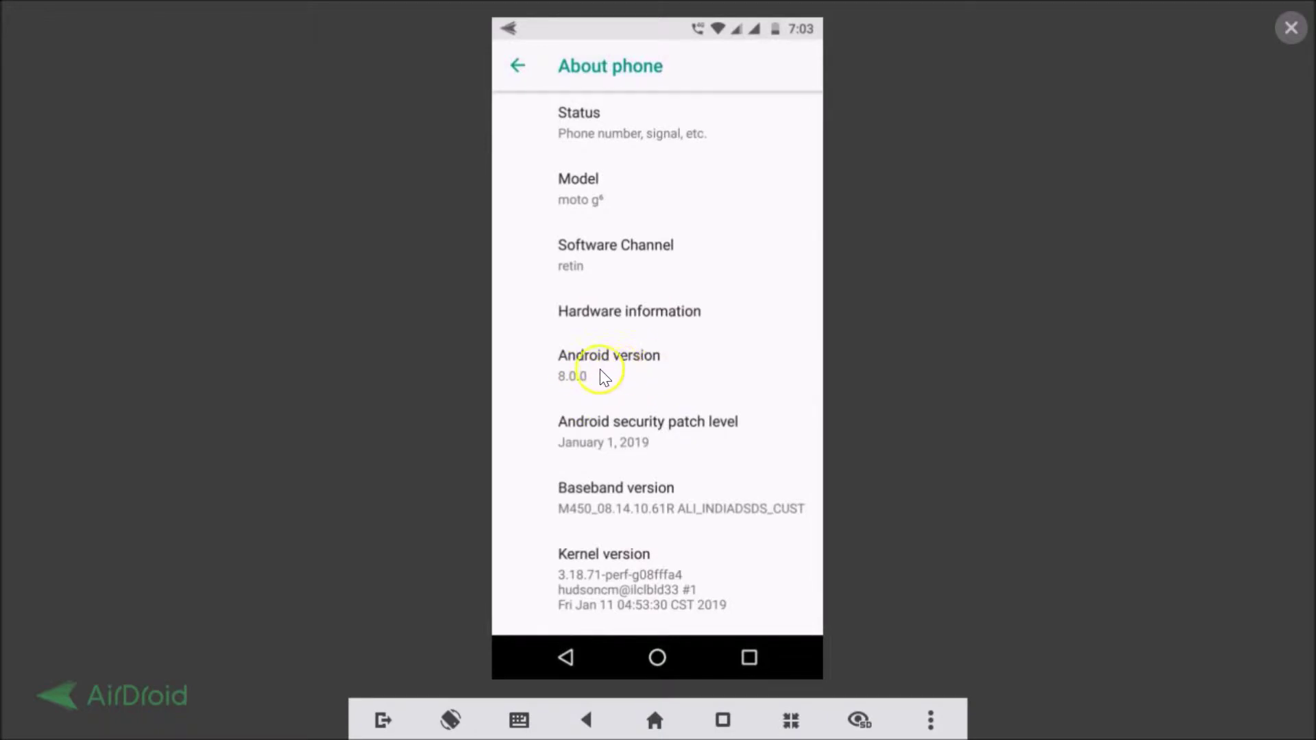
click(566, 658)
click(566, 659)
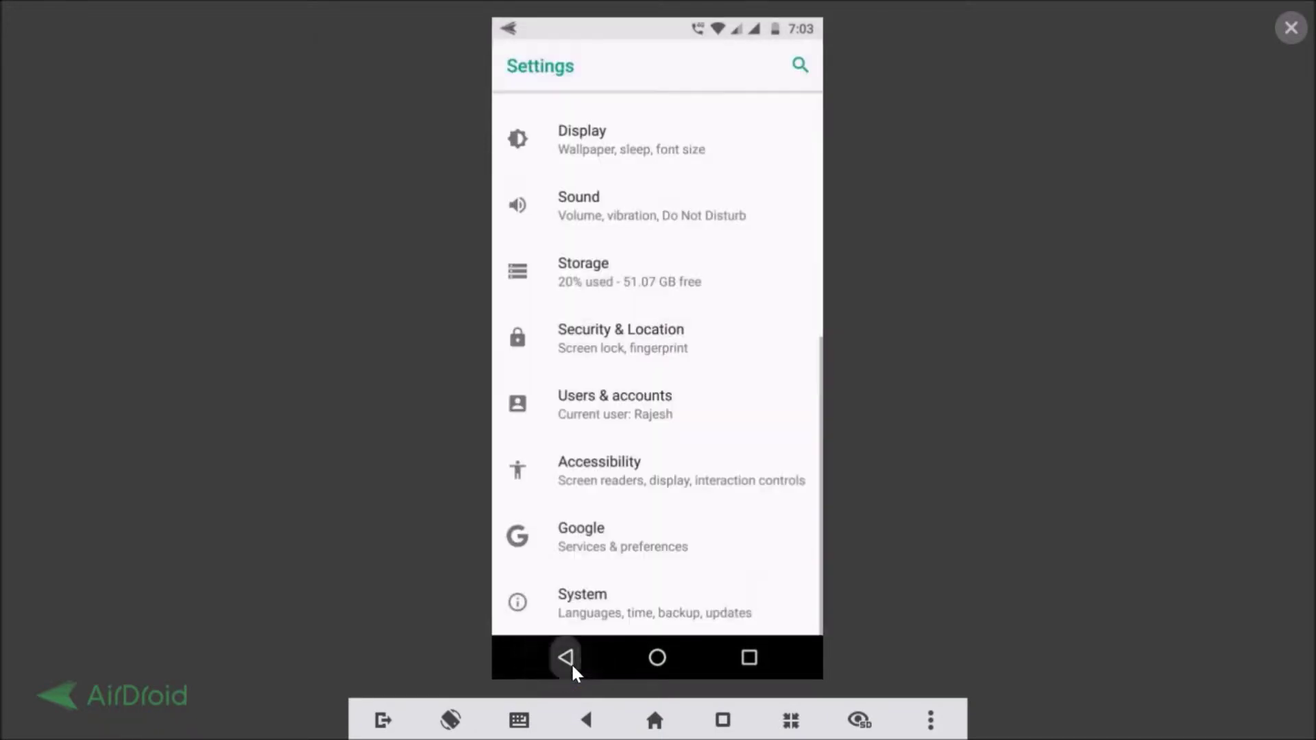
Leave Settings for the home screen, then summon and dismiss Google Assistant as a test.
click(568, 658)
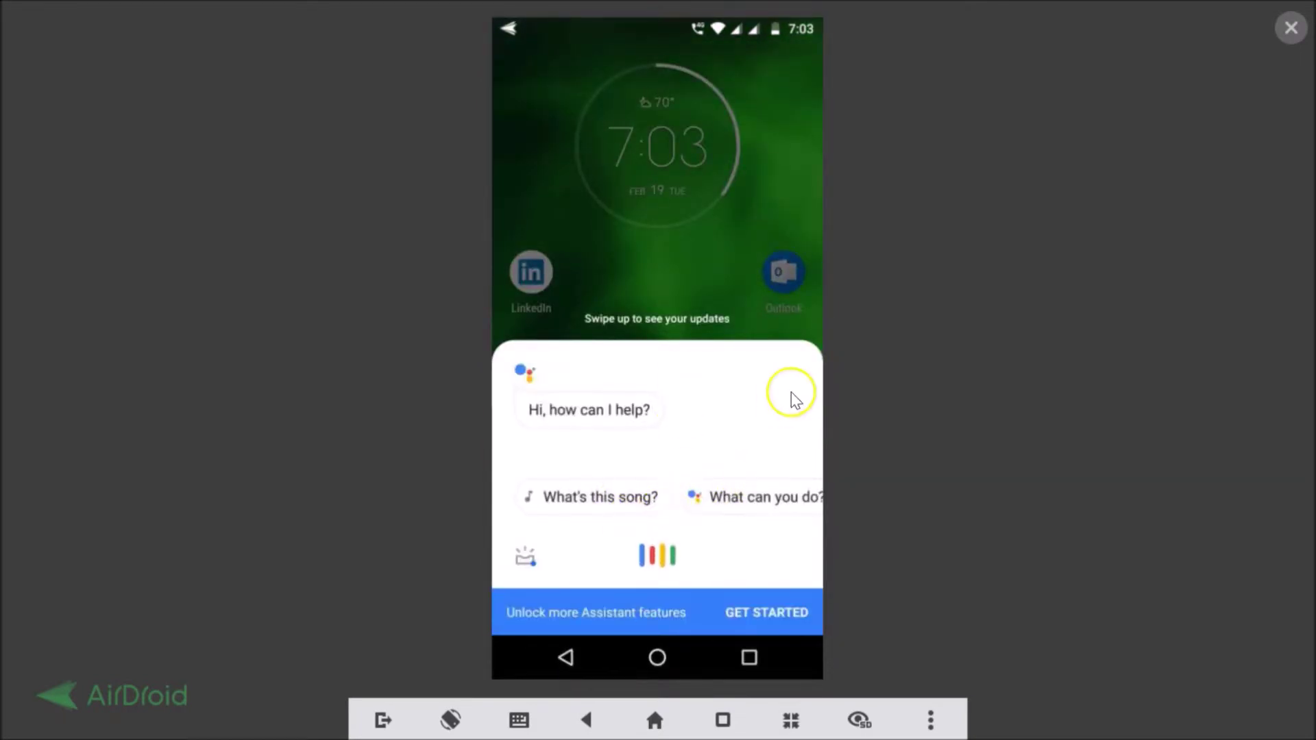
click(562, 655)
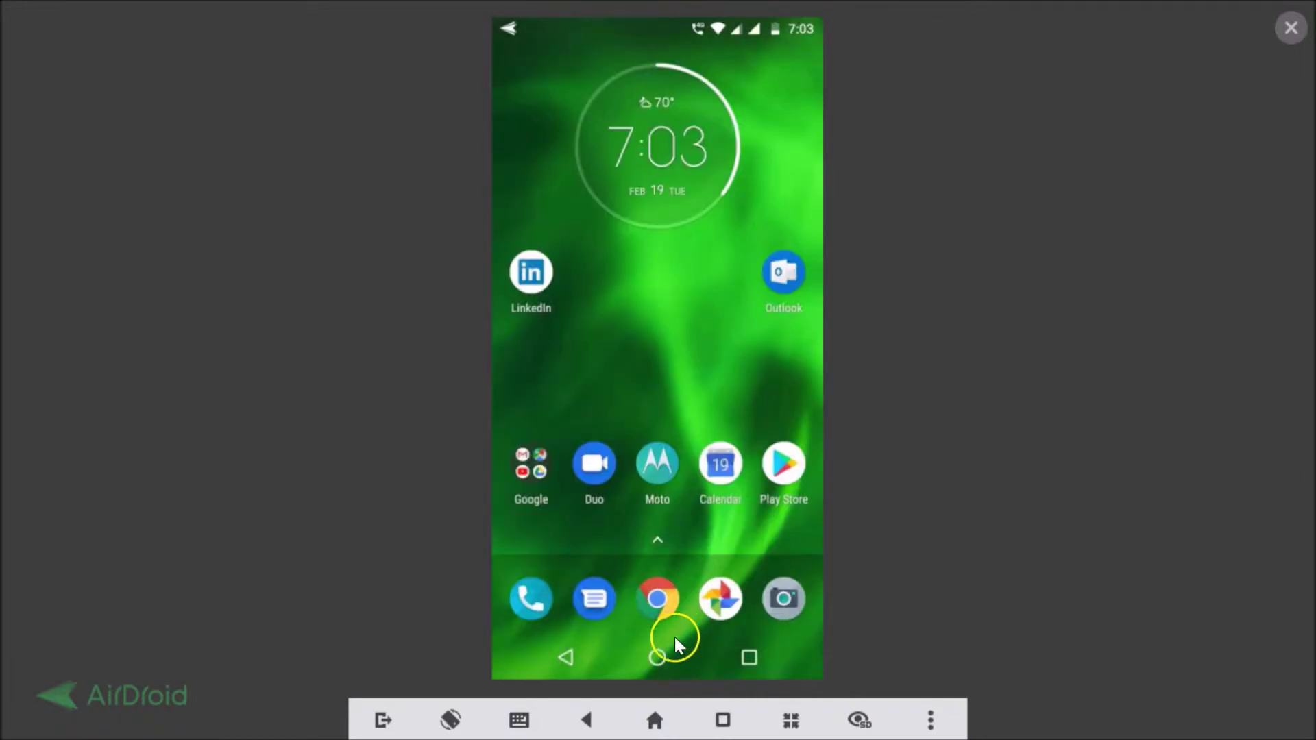
click(657, 659)
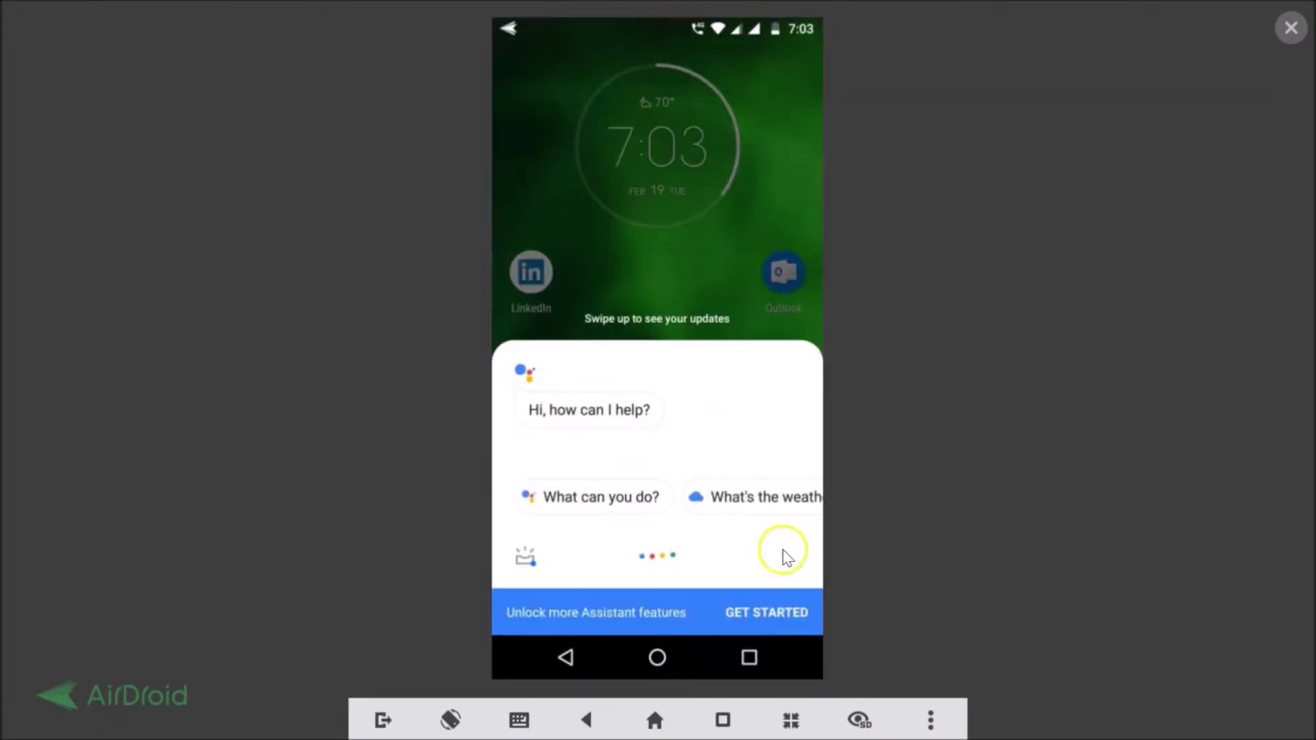
click(567, 658)
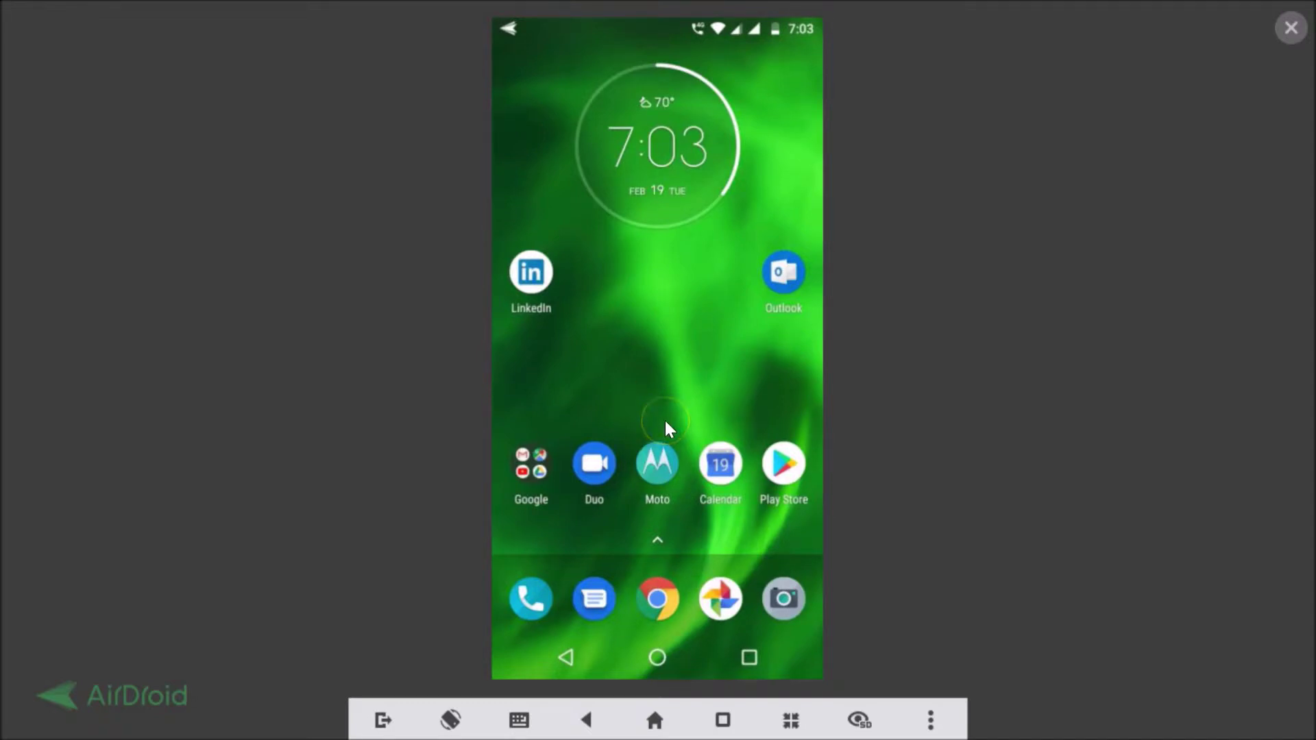
scroll(665, 418, down, 2)
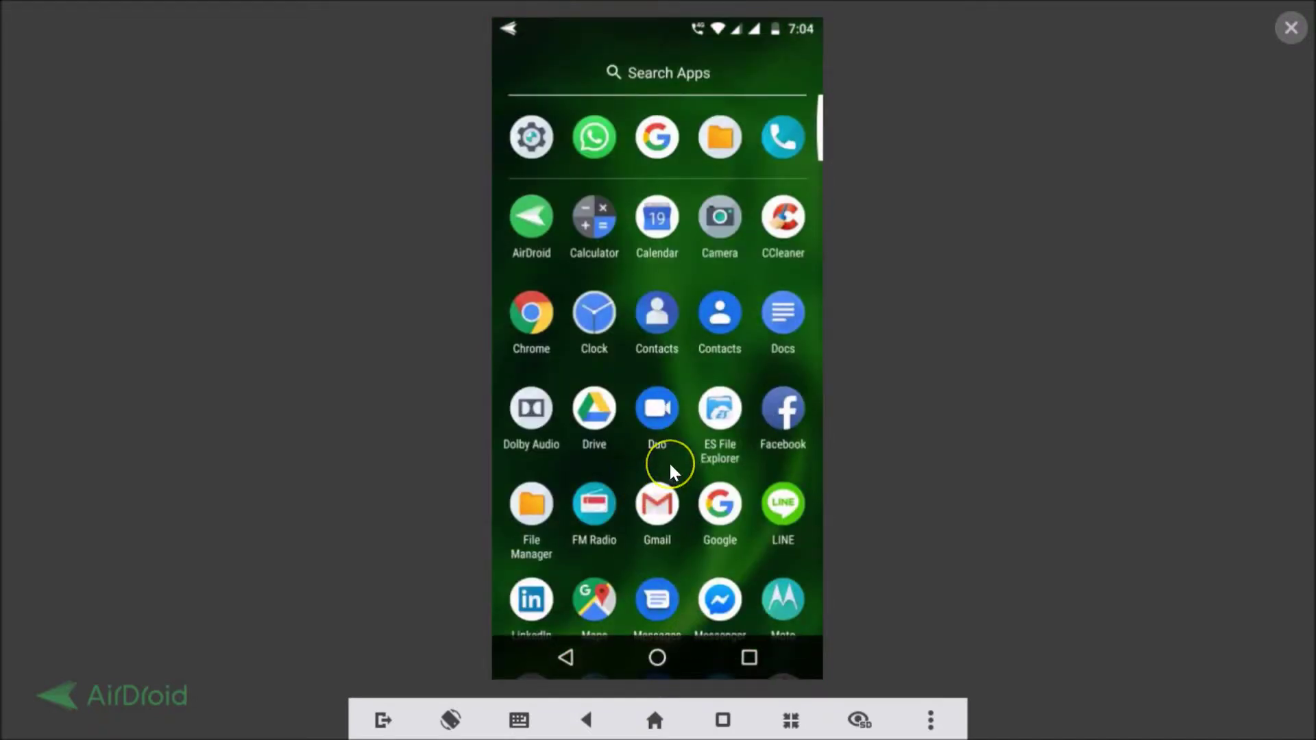
scroll(670, 462, down, 2)
scroll(670, 462, down, 1)
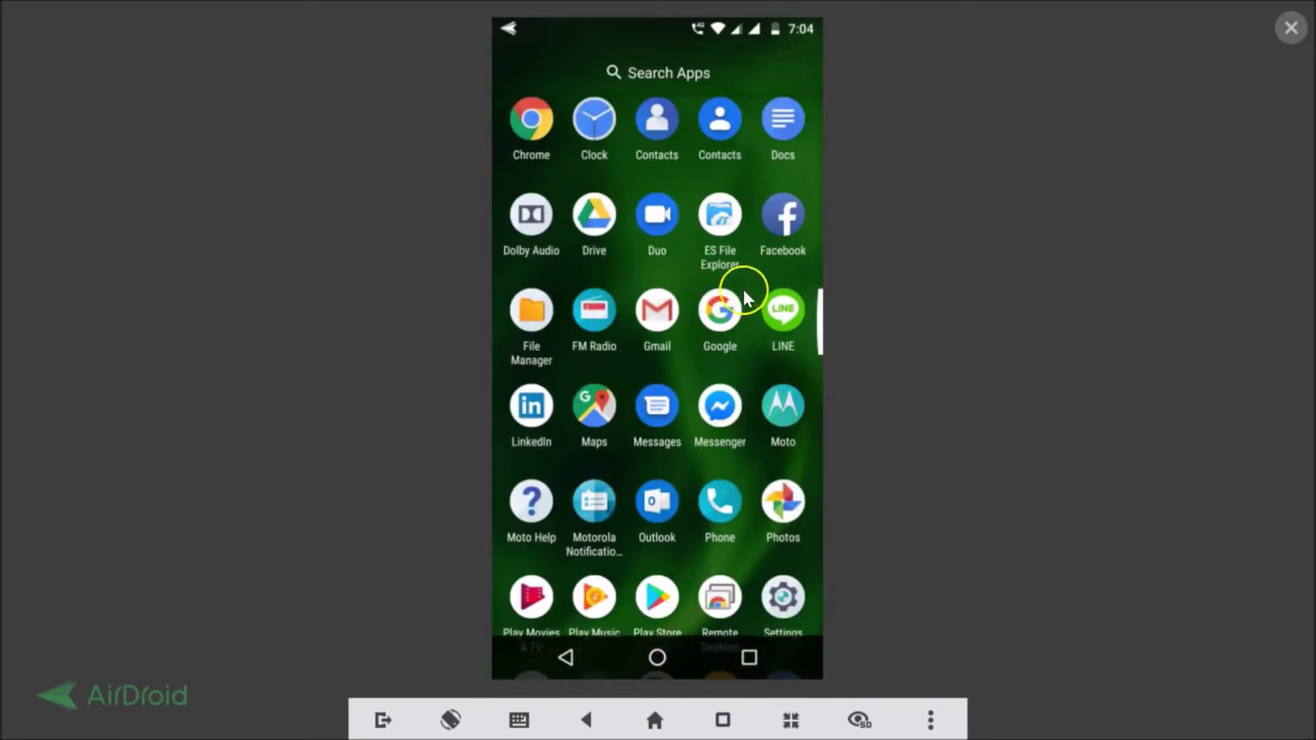
Launch the Google app and reach its Settings through the side menu.
click(725, 322)
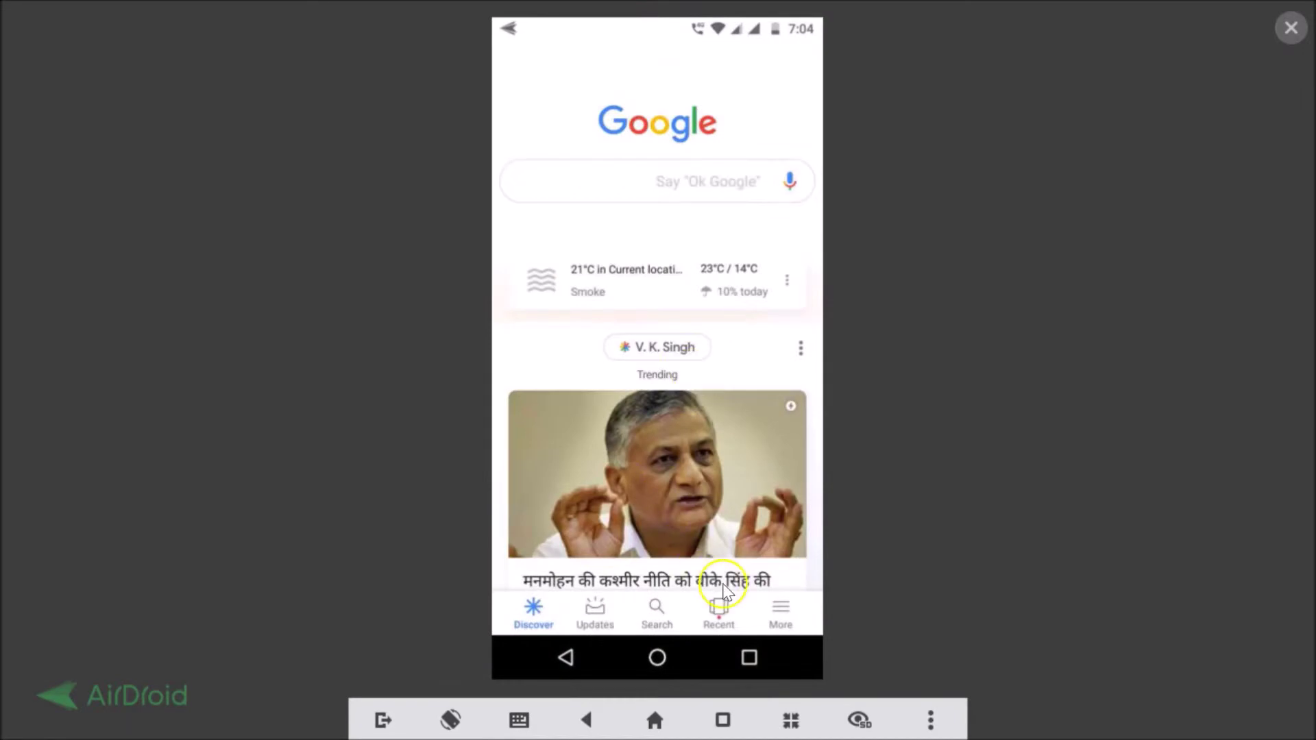
click(782, 609)
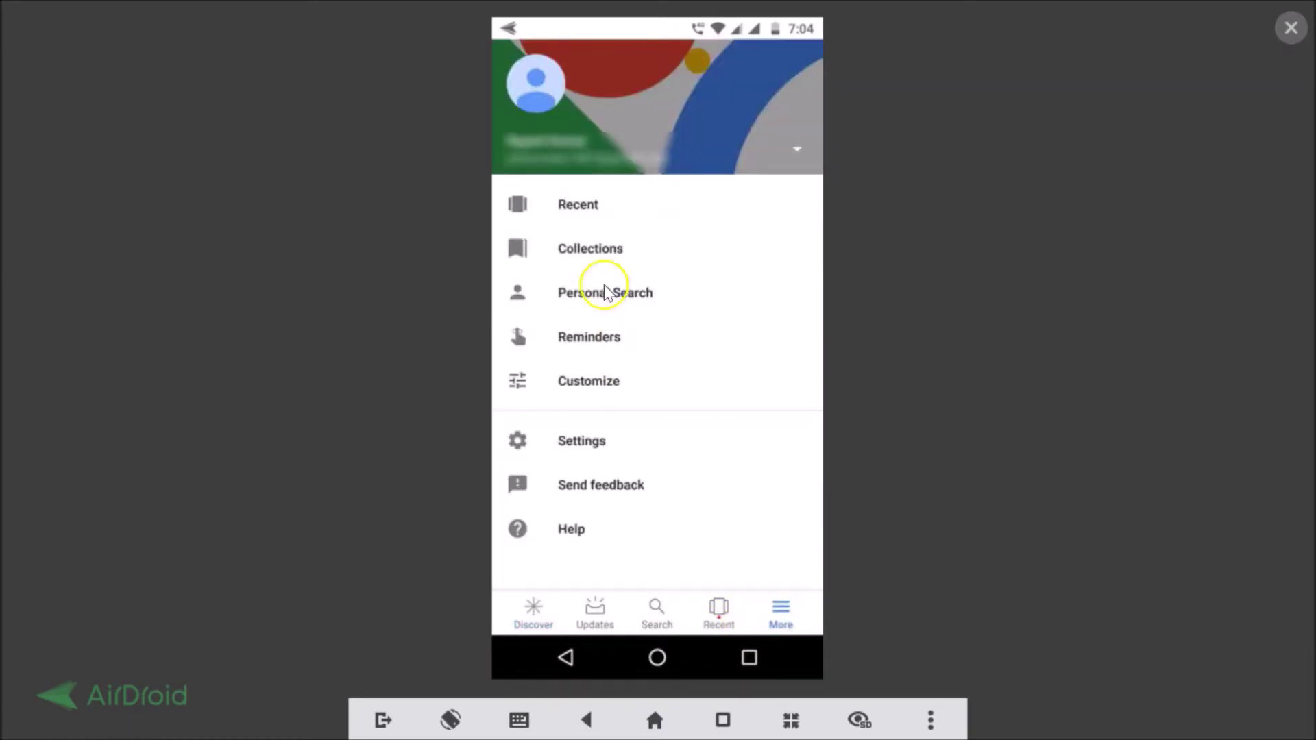
click(592, 440)
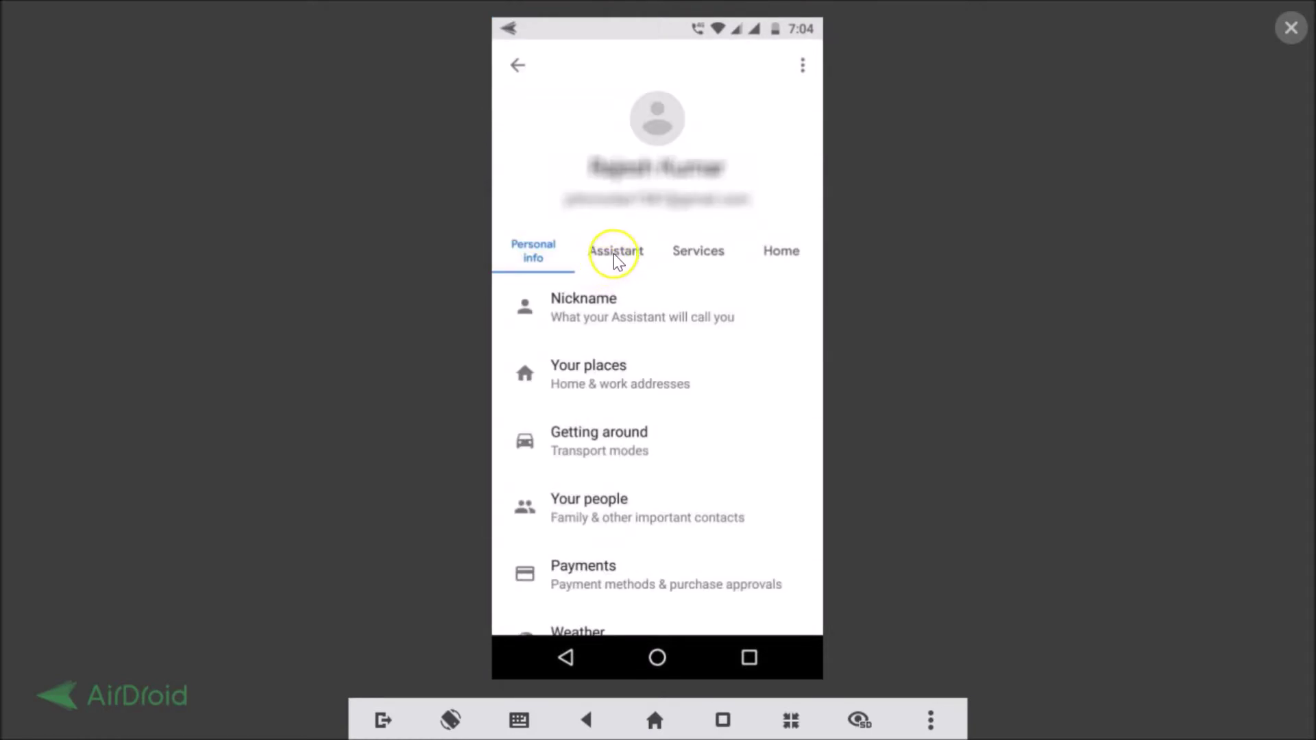
Open this phone's Assistant device settings and its Voice model options.
click(613, 255)
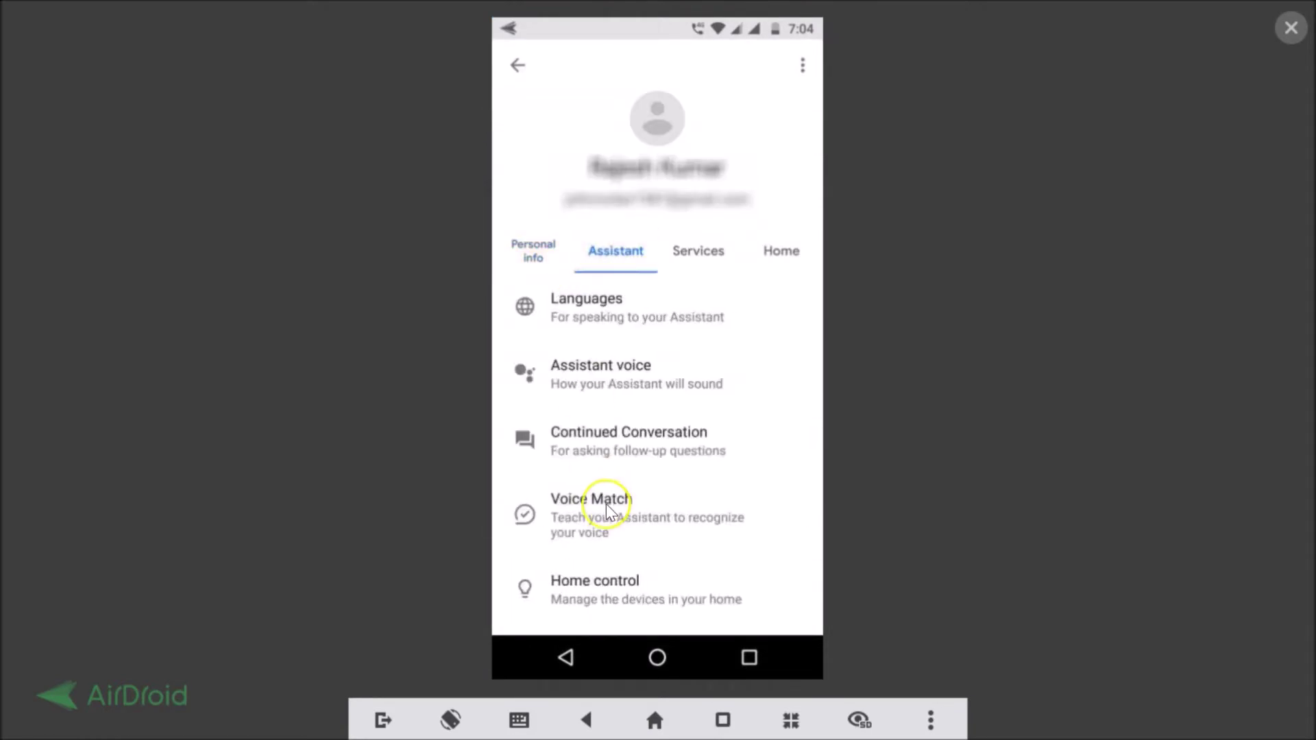
scroll(607, 506, down, 5)
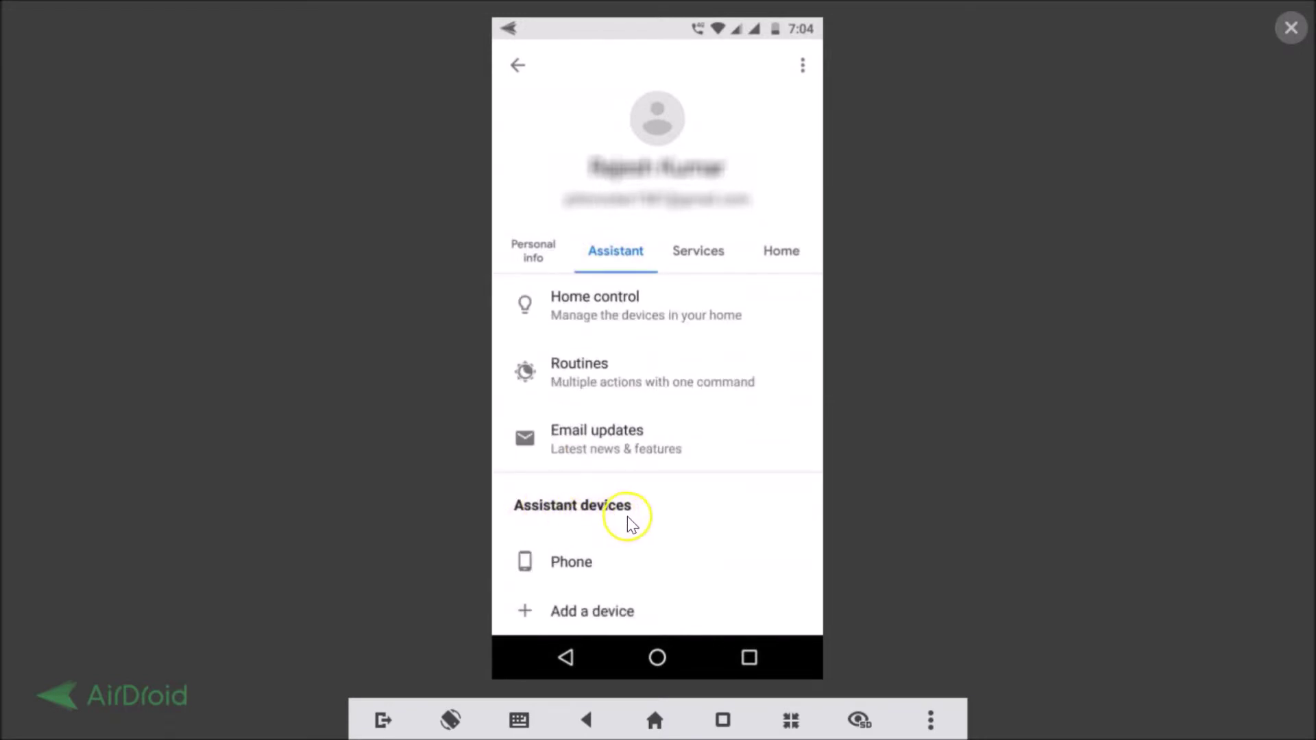
click(573, 565)
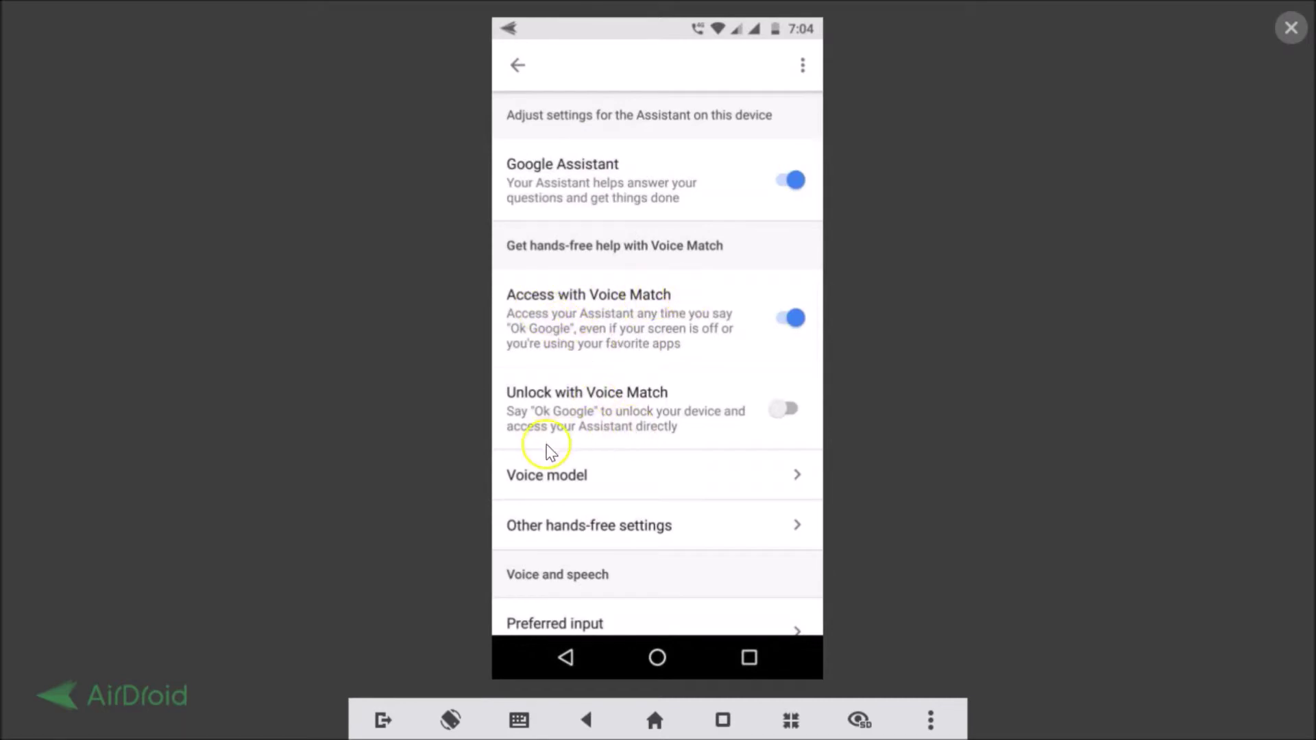
click(607, 478)
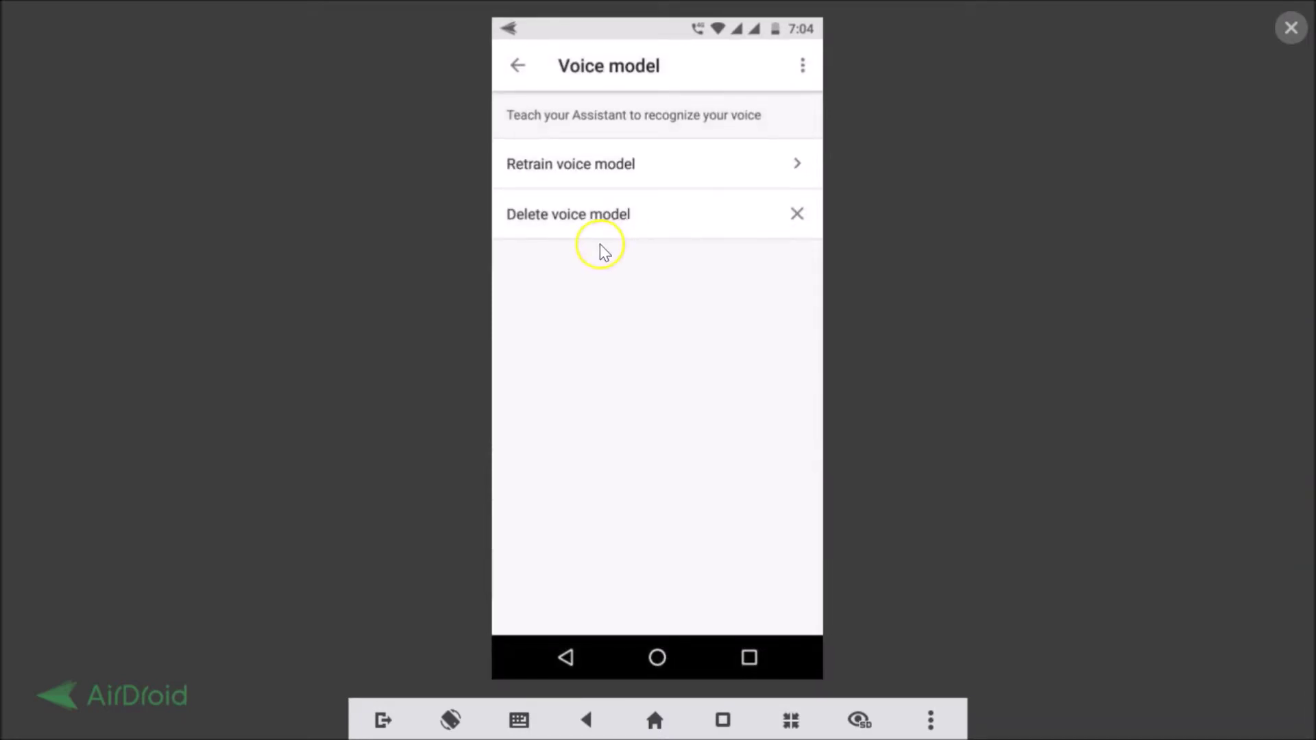
Request deletion of the saved voice model, closing a stray Assistant panel along the way.
click(797, 216)
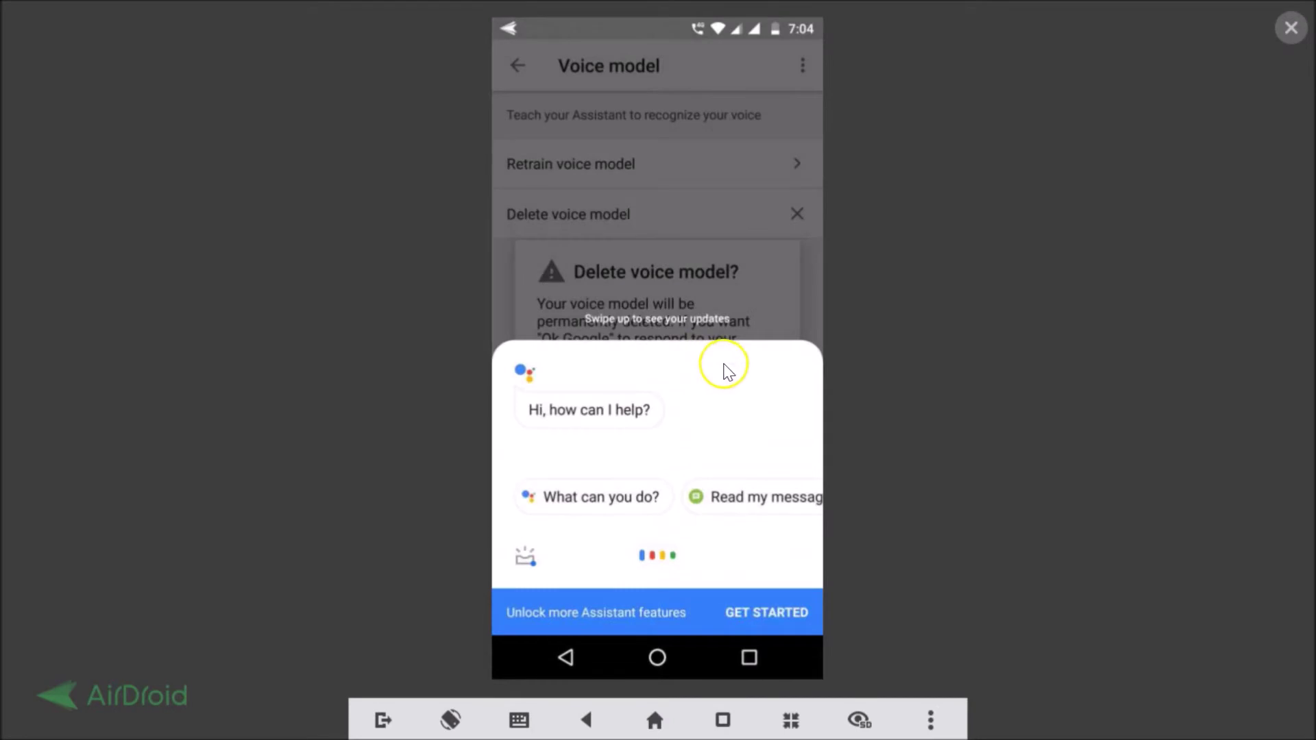
key(Escape)
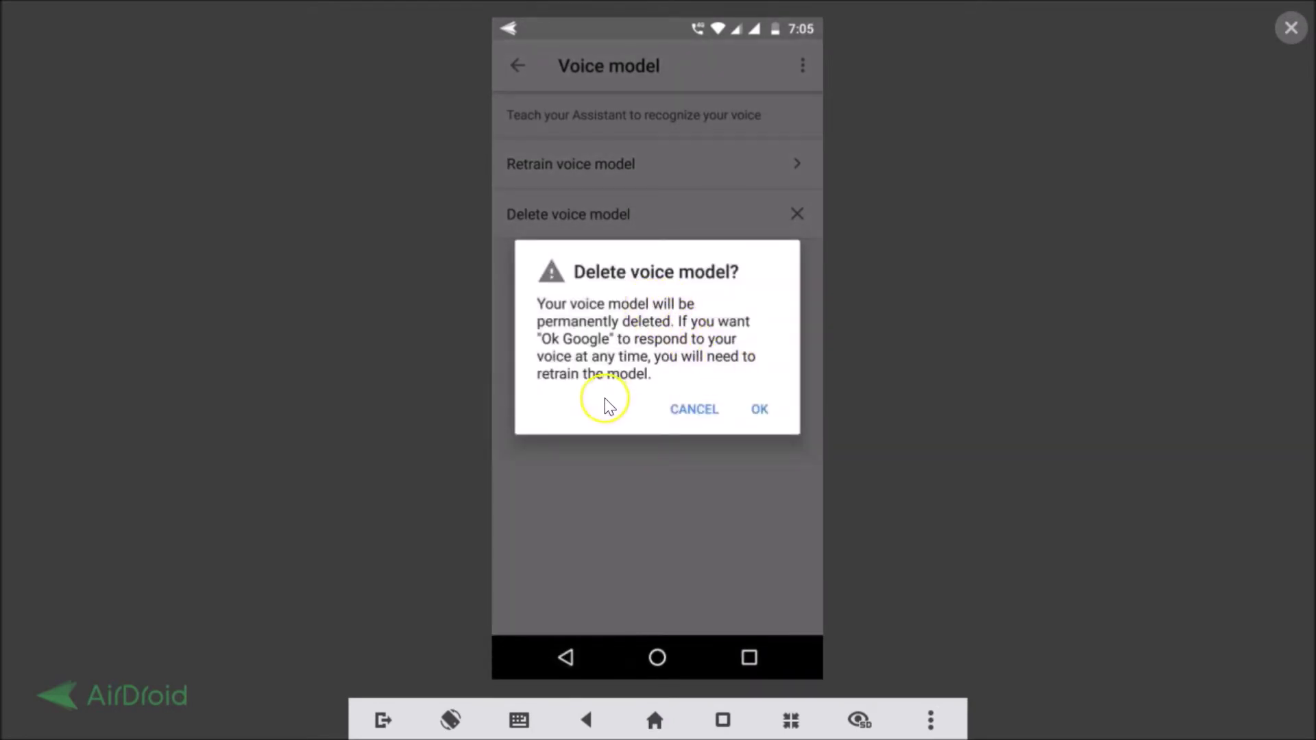
click(762, 410)
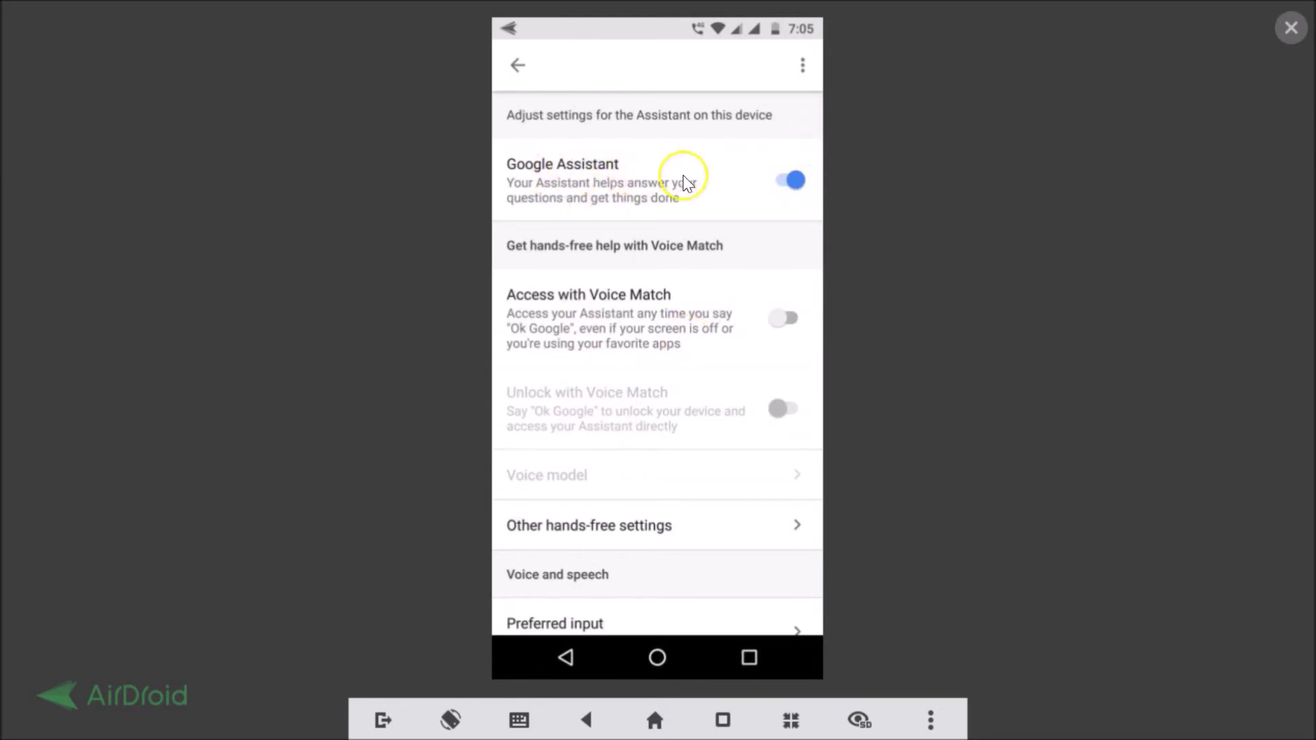
Switch Google Assistant off on this phone and go back to the Google feed.
click(792, 184)
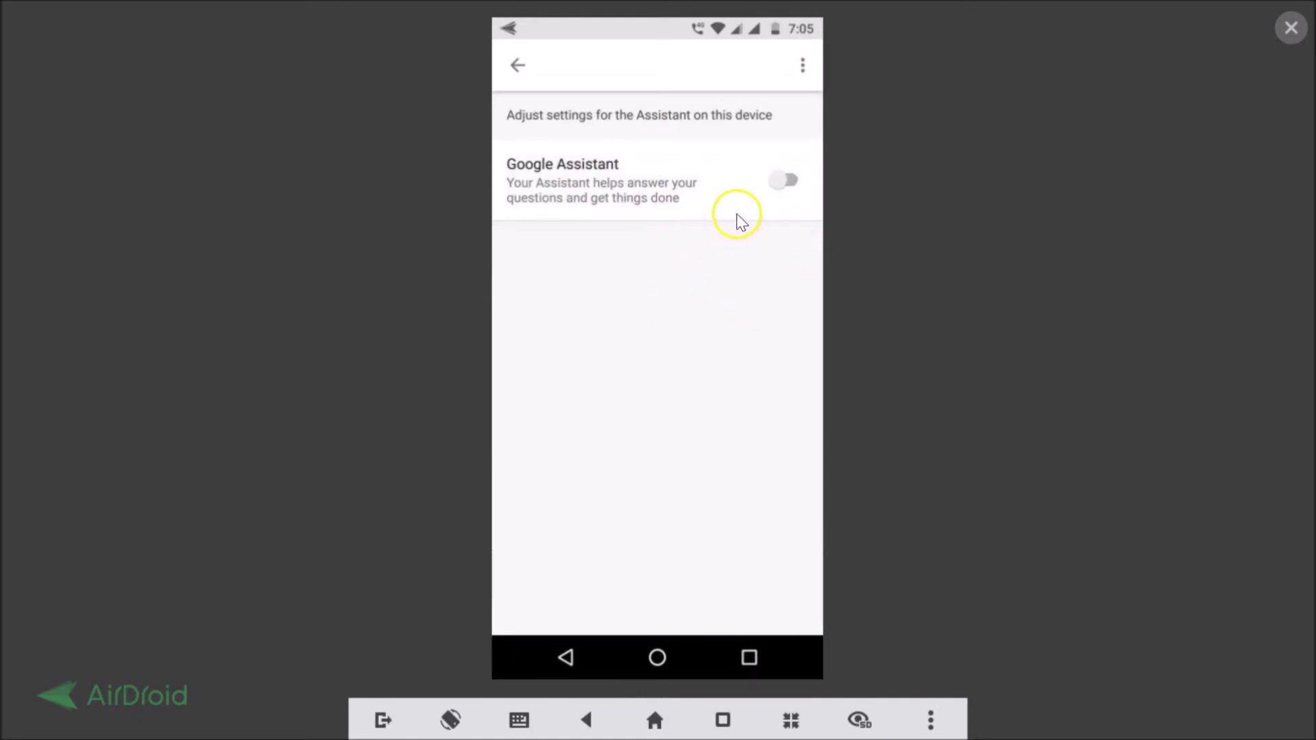
click(569, 659)
click(567, 658)
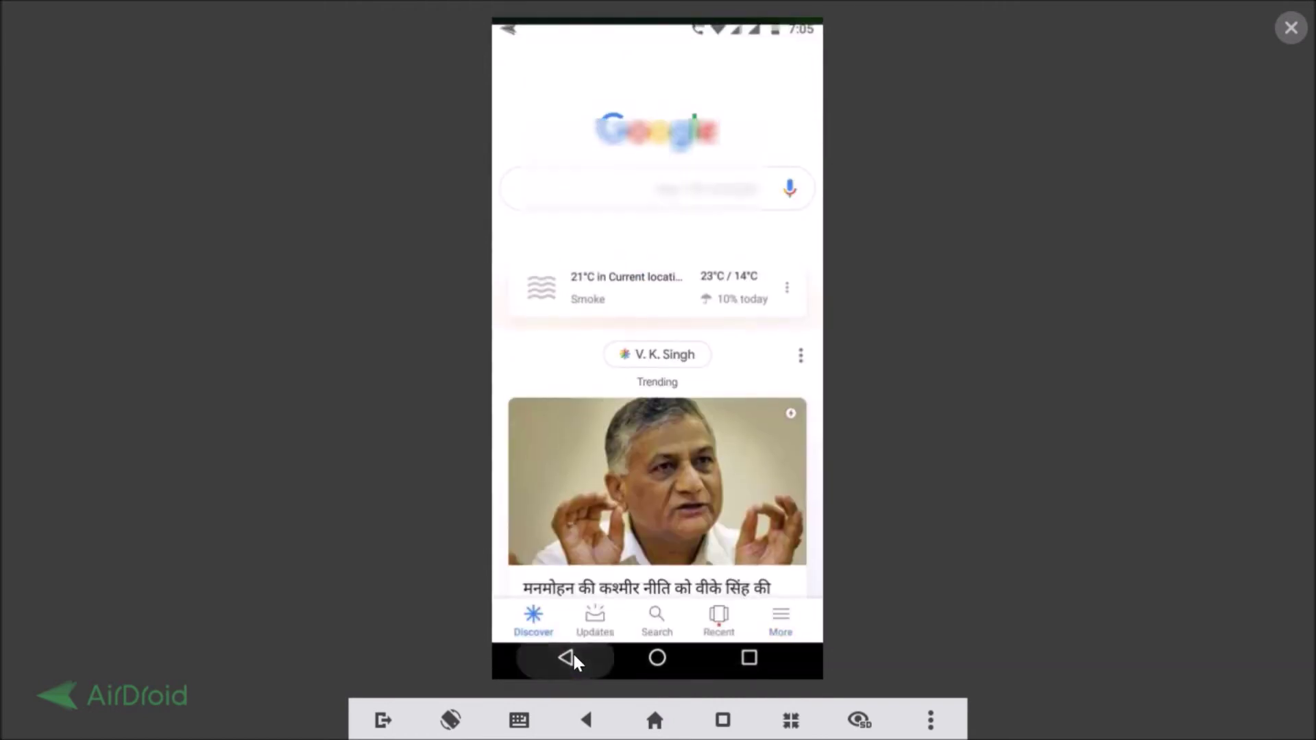
Return home, confirm long-pressing Home only shows the Assistant TURN ON prompt, and dismiss it.
click(568, 658)
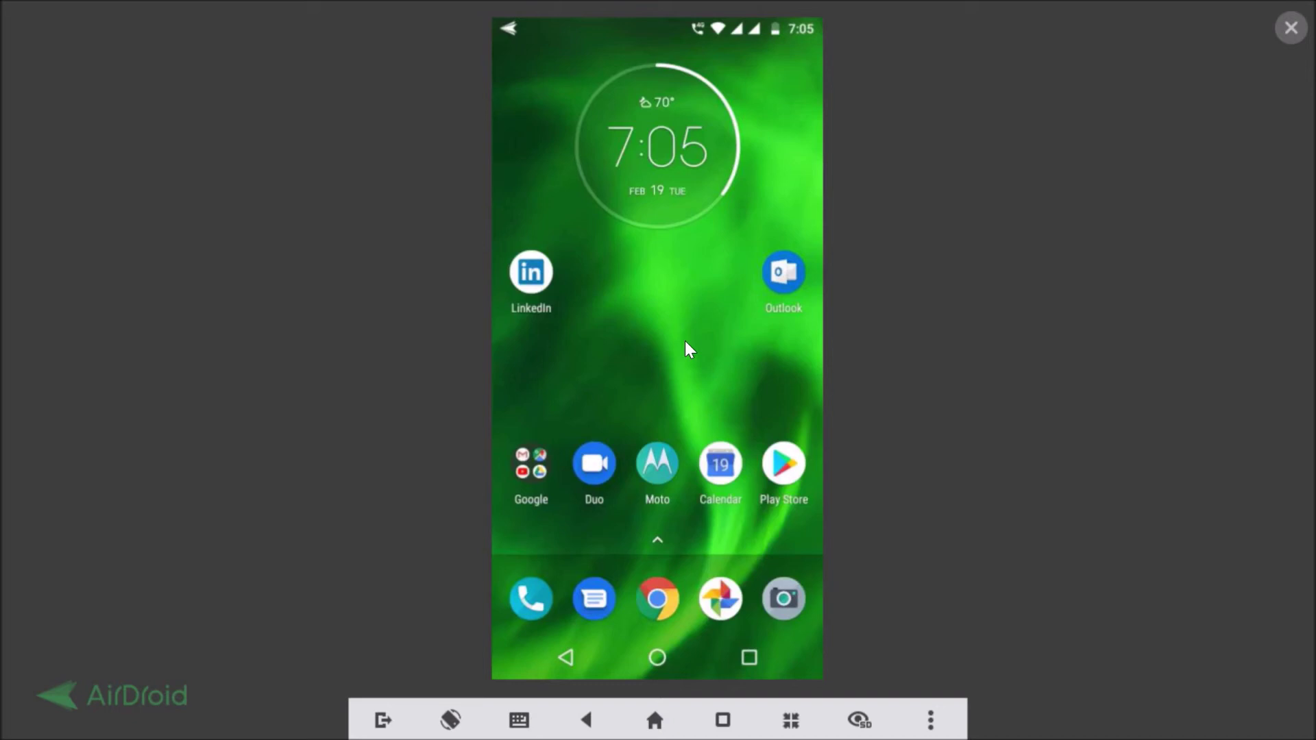
click(658, 657)
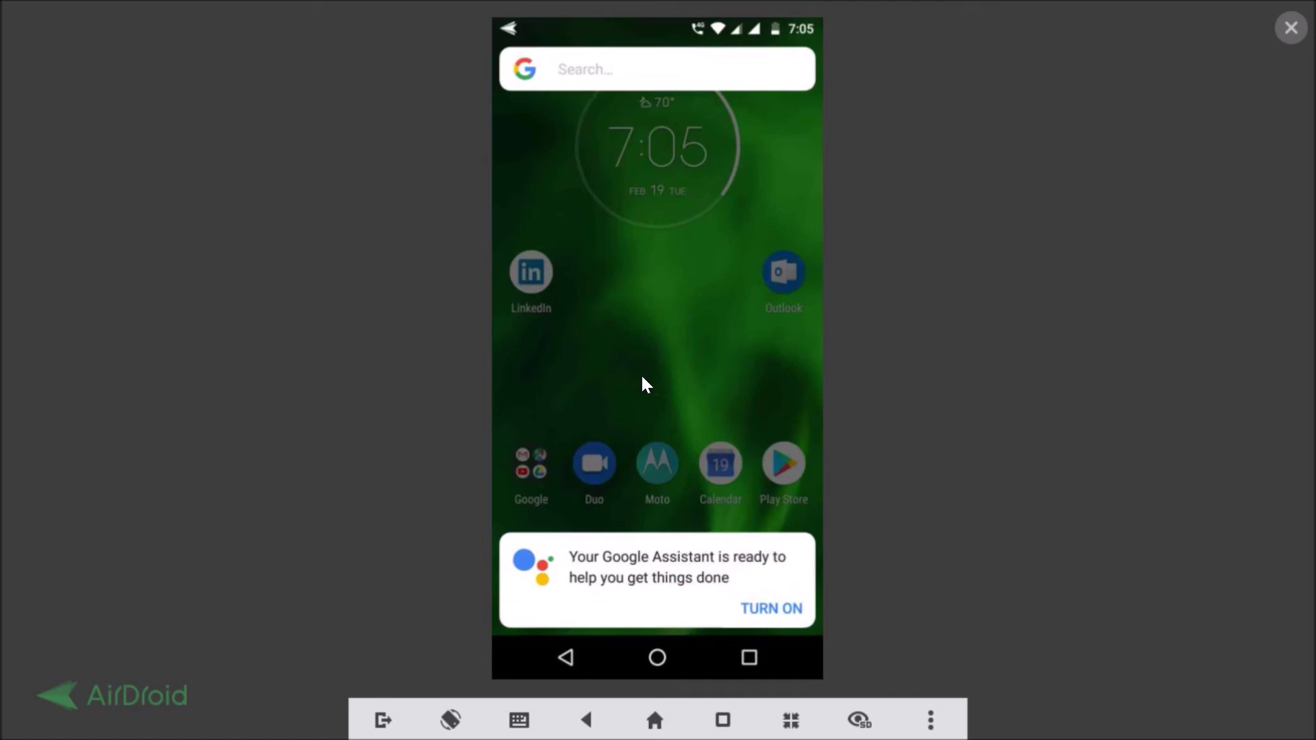
click(566, 658)
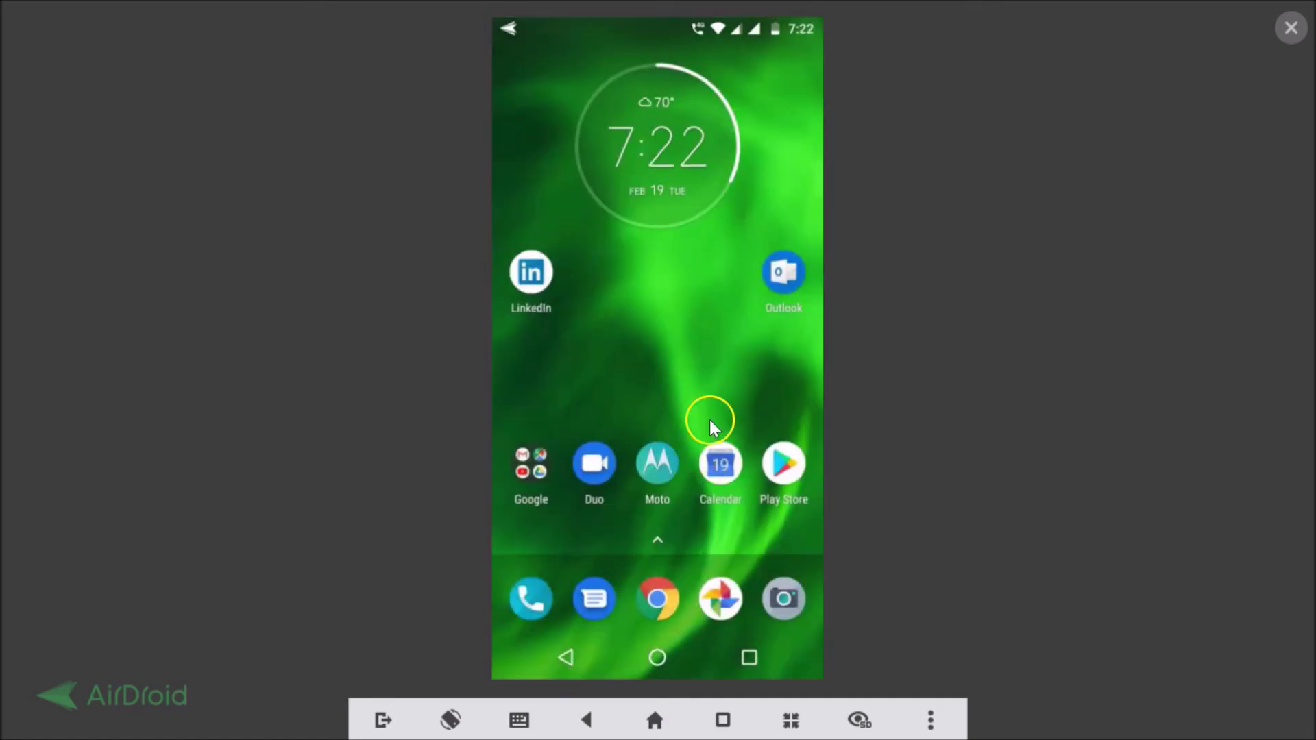